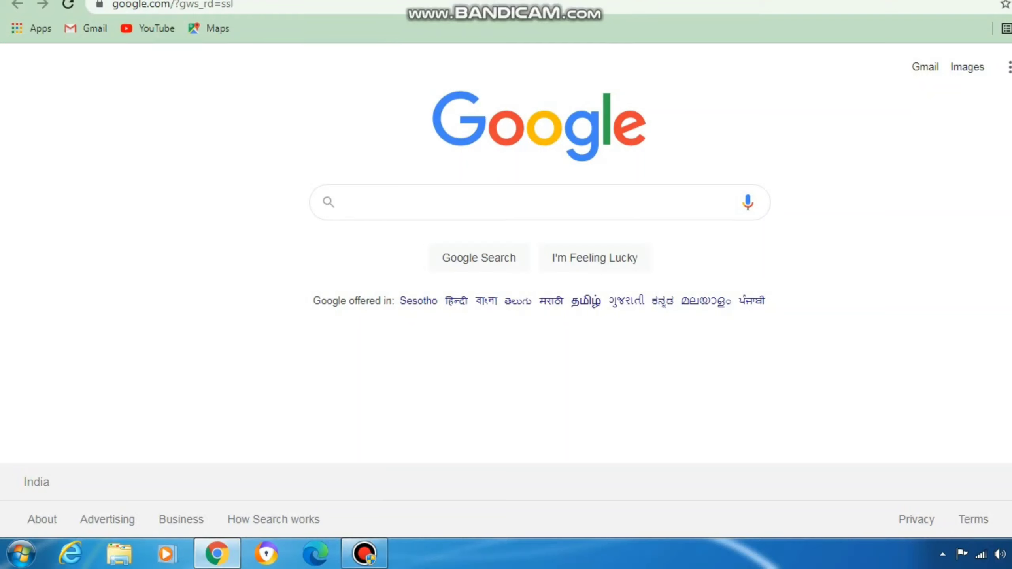
- Search Google for getintopc
key("Down")
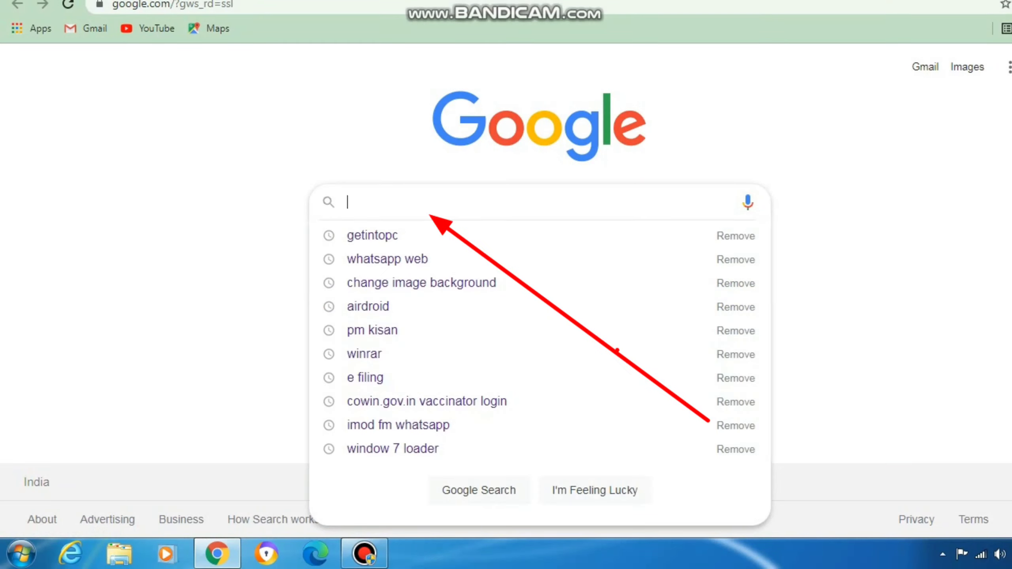
type("get")
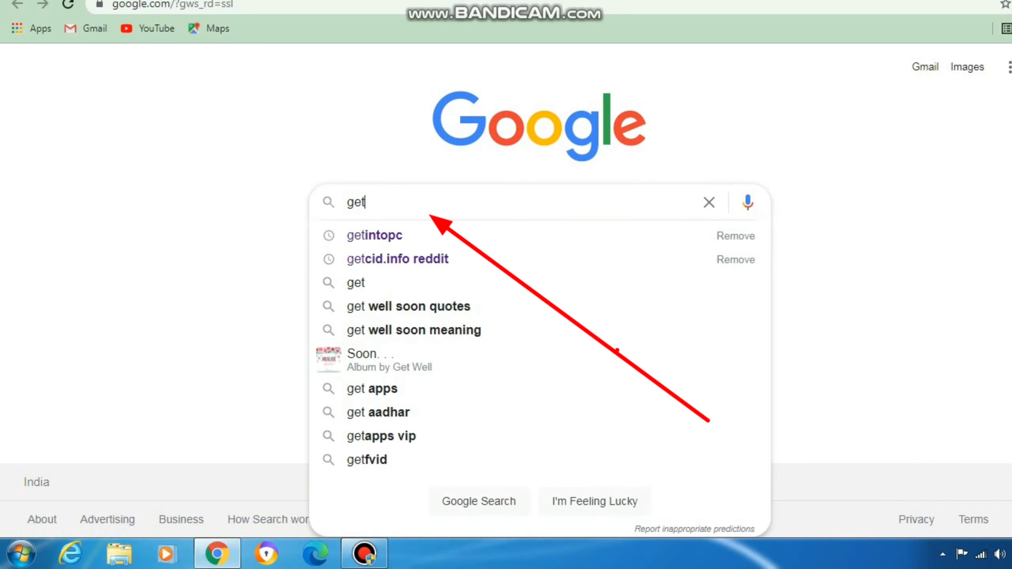
type("intopc")
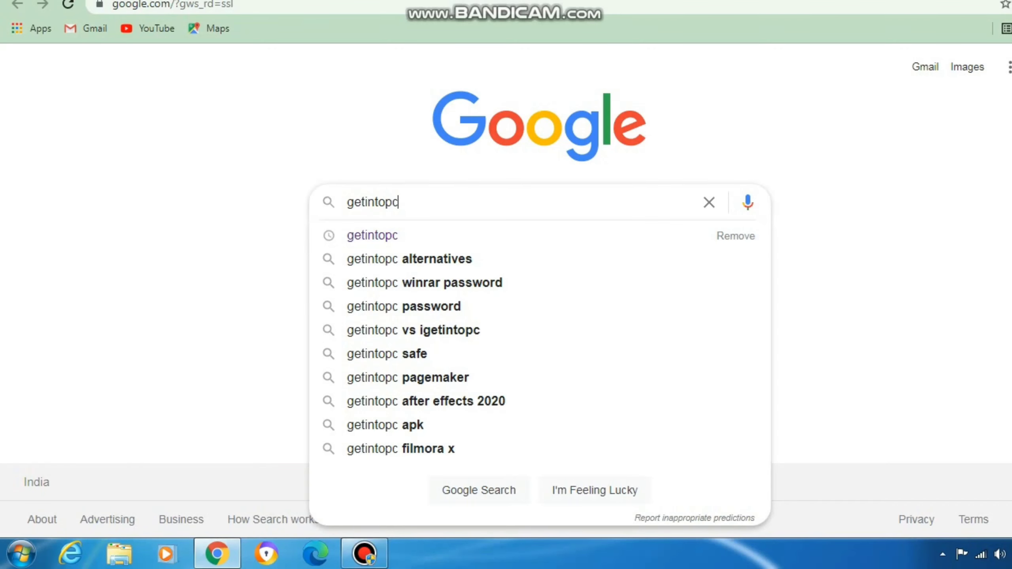
key("Return")
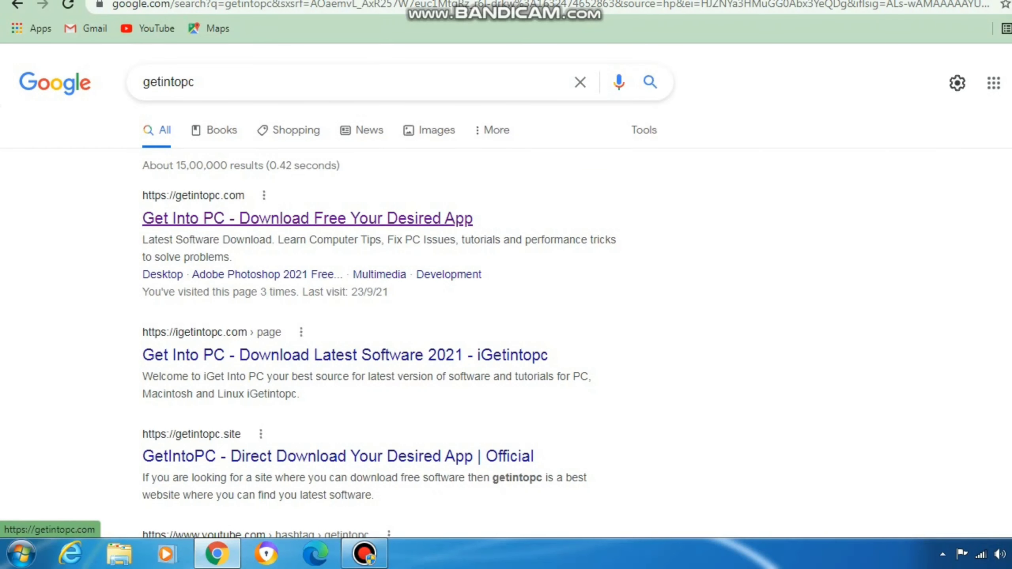
- Look through the search results and open the getintopc.com website, "Get Into PC - Download Free Your Desired App"
scroll(307, 218, "down", 1)
scroll(506, 292, "down", 1)
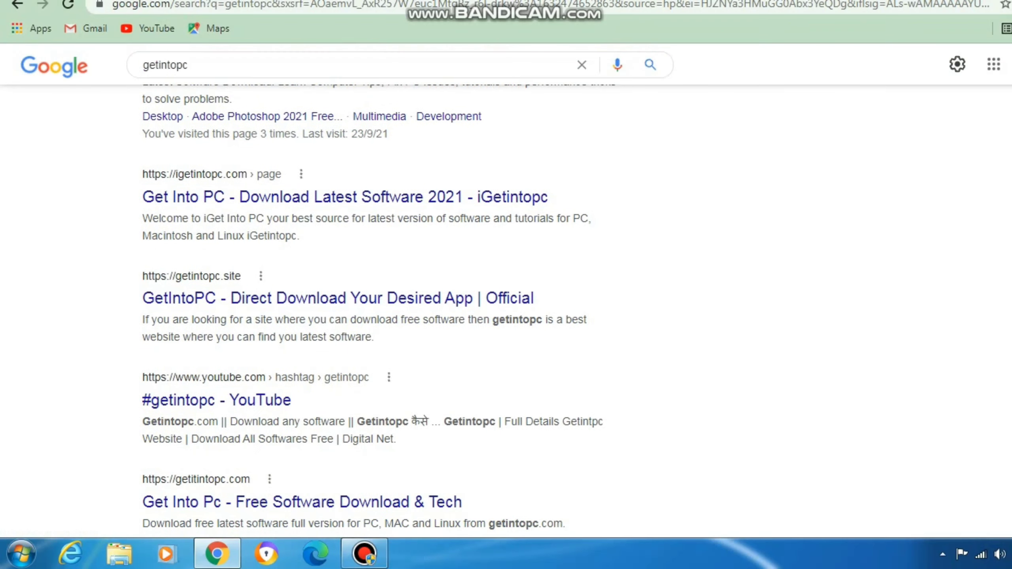
scroll(506, 292, "up", 3)
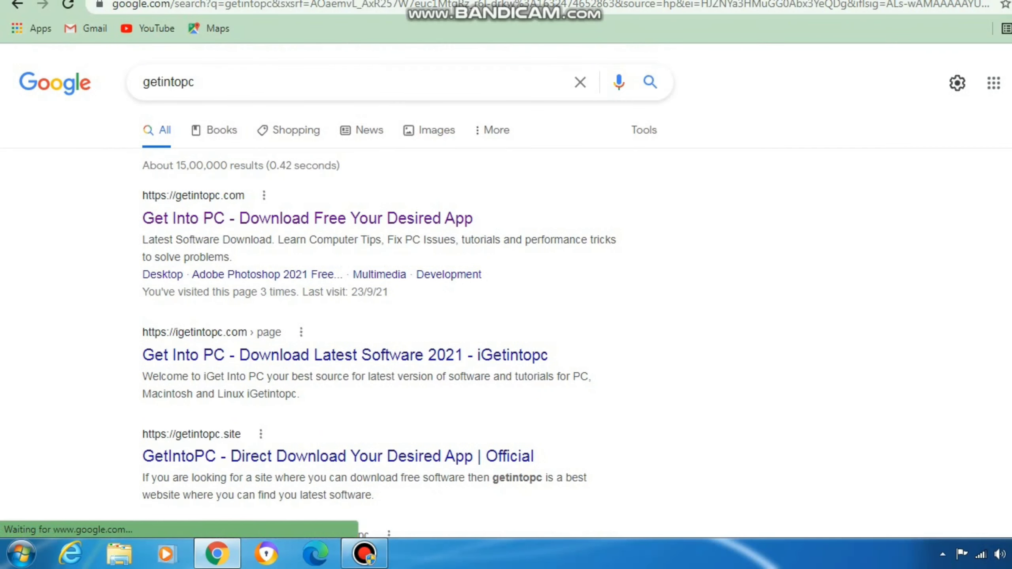
scroll(279, 220, "down", 1)
scroll(279, 220, "up", 1)
left_click(279, 219)
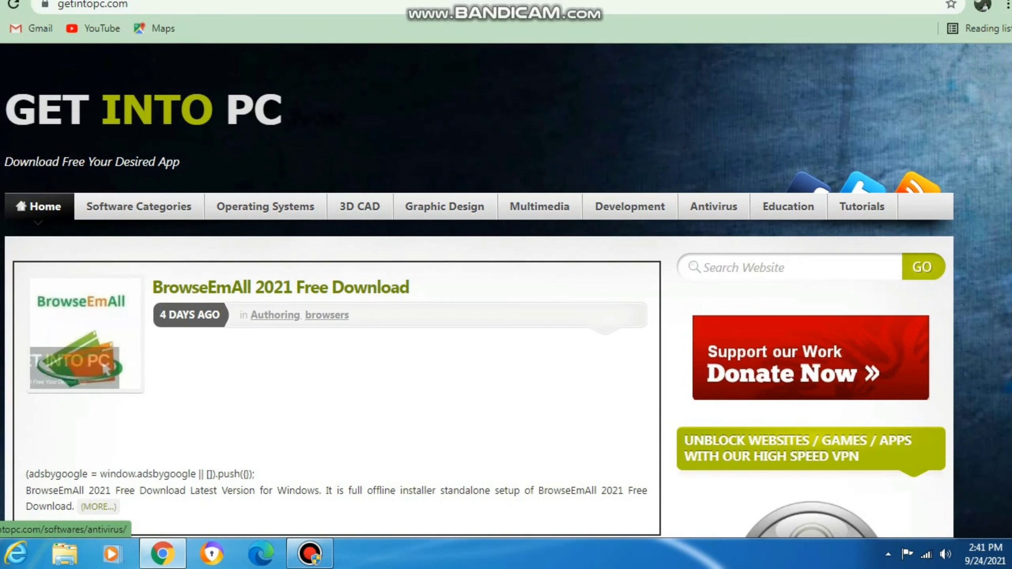
- Search the Get Into PC website for Office 2007
scroll(478, 279, "down", 5)
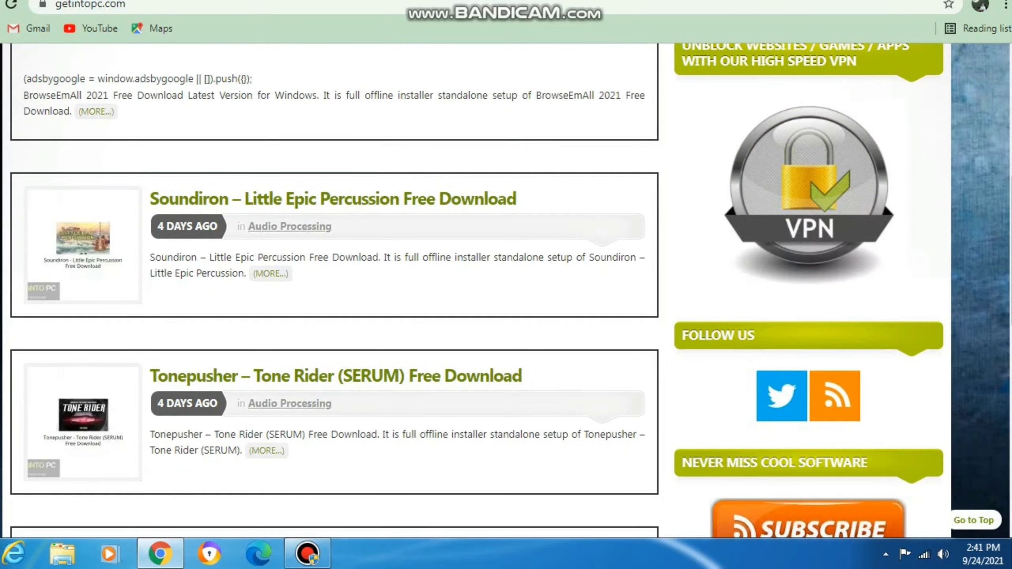
scroll(477, 279, "up", 5)
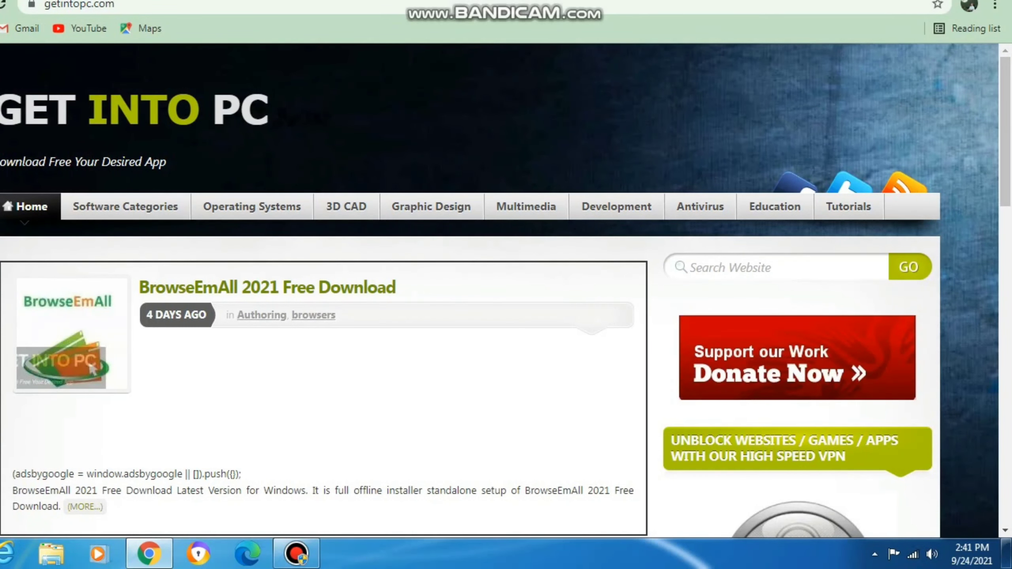
scroll(478, 279, "down", 2)
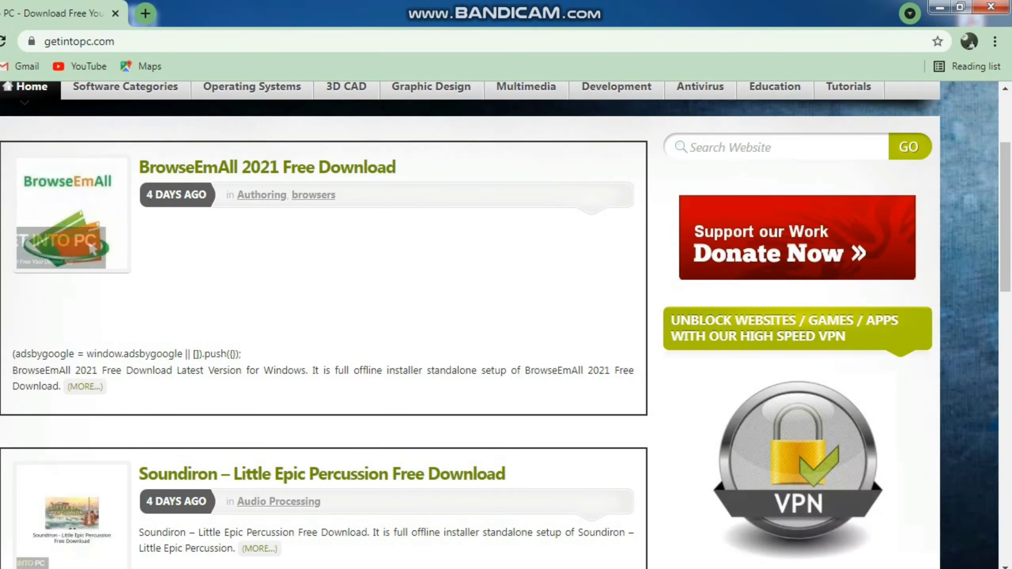
left_click(693, 147)
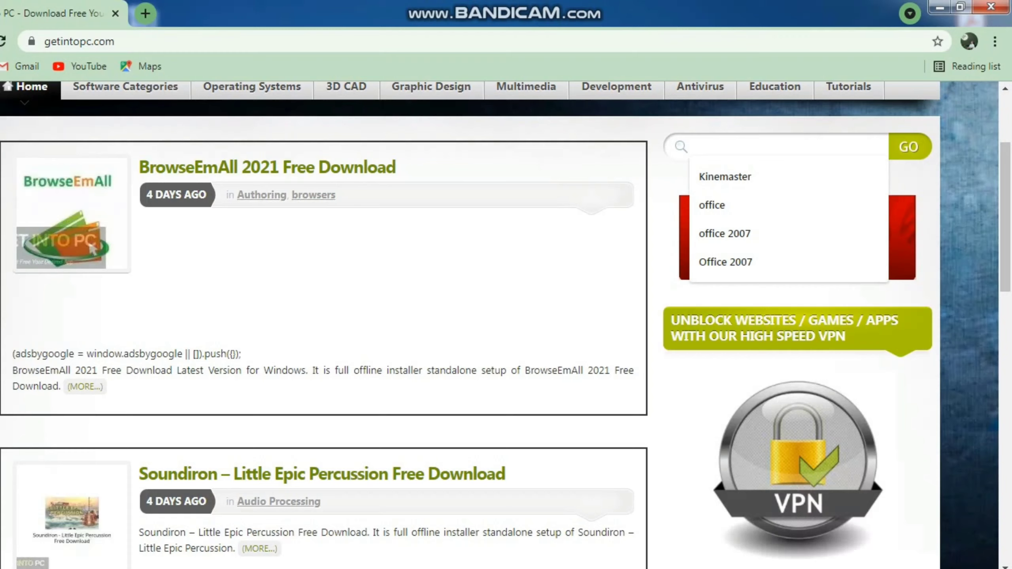
type("o")
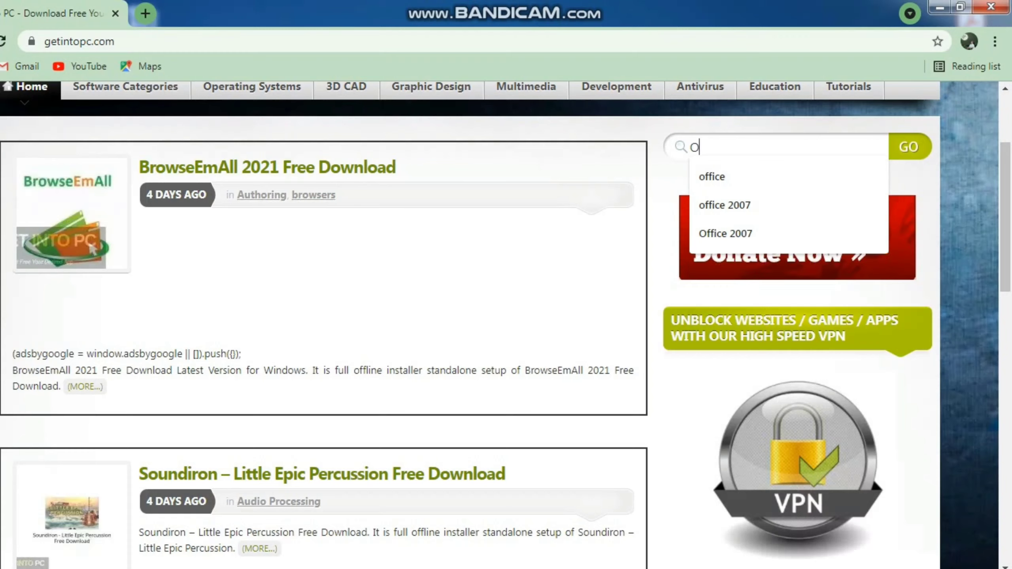
type("fi")
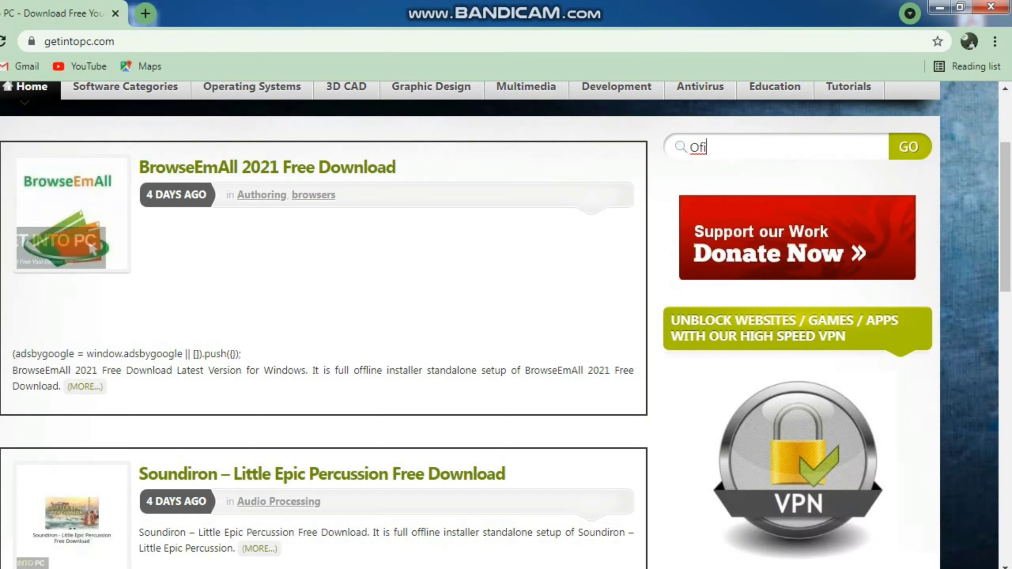
key("BackSpace")
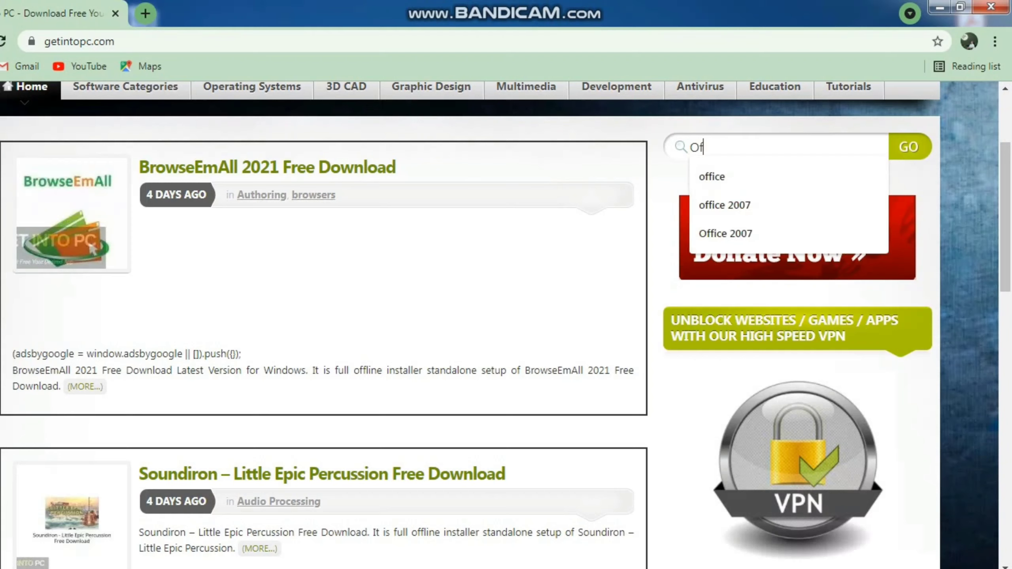
type("fice2")
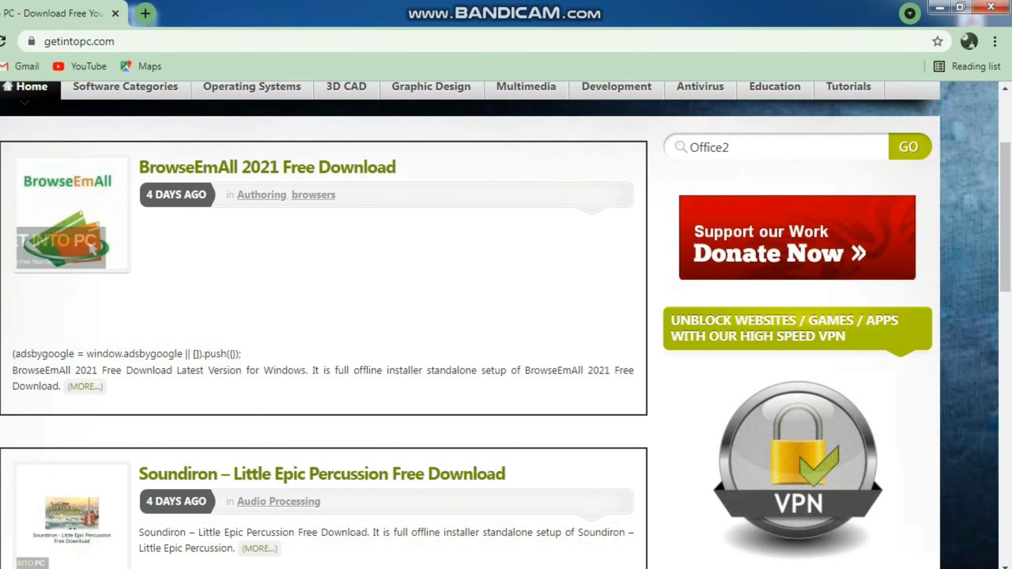
key("BackSpace")
type("2")
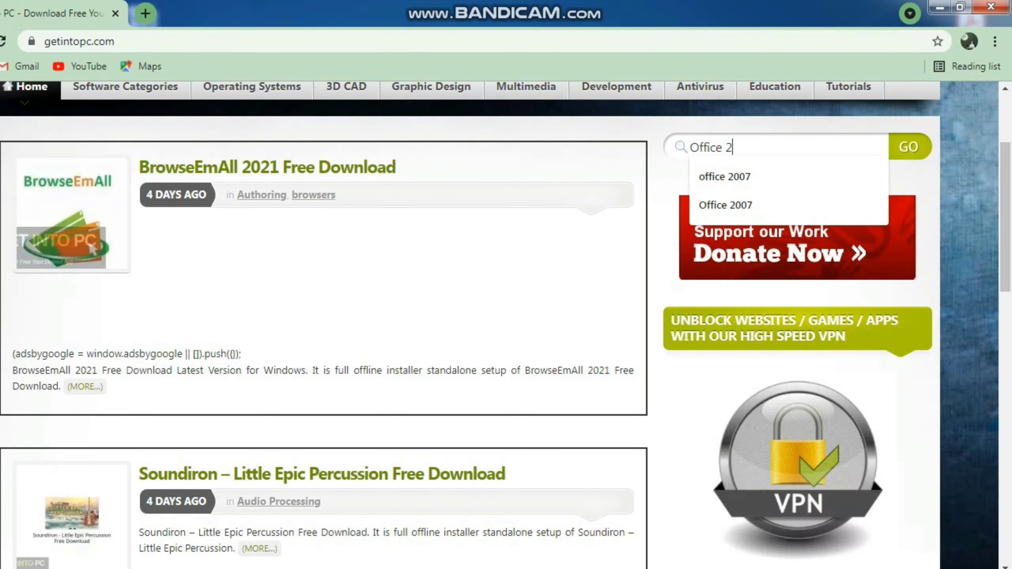
type("007")
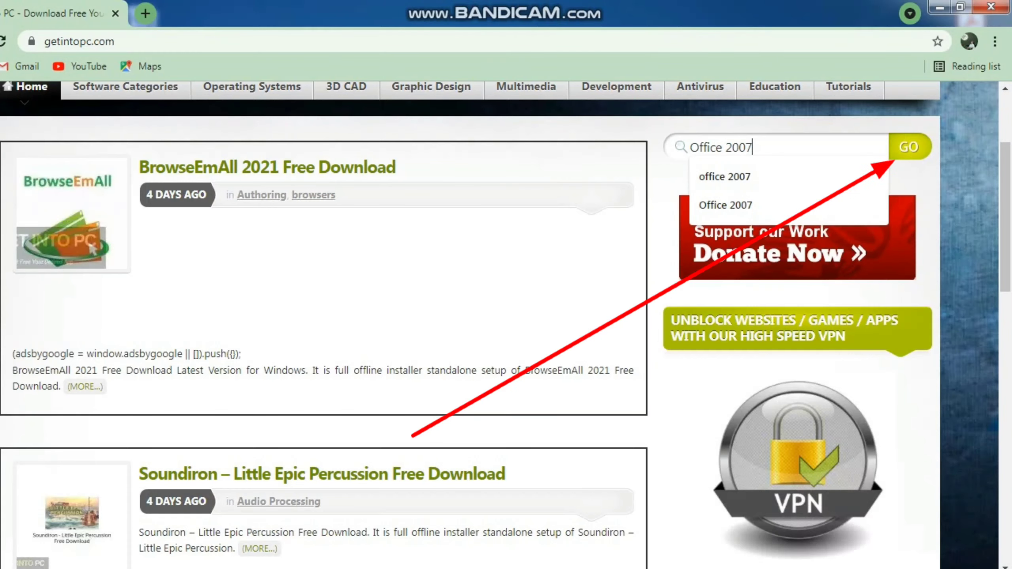
key("Return")
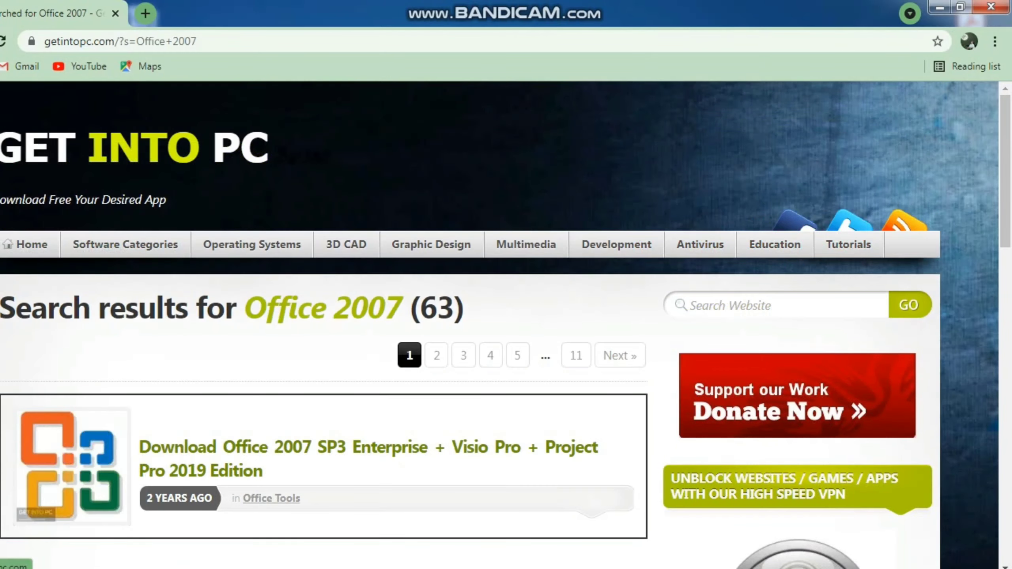
- Browse the search results and open the "Office 2007 Free Download Setup" post
scroll(438, 359, "down", 4)
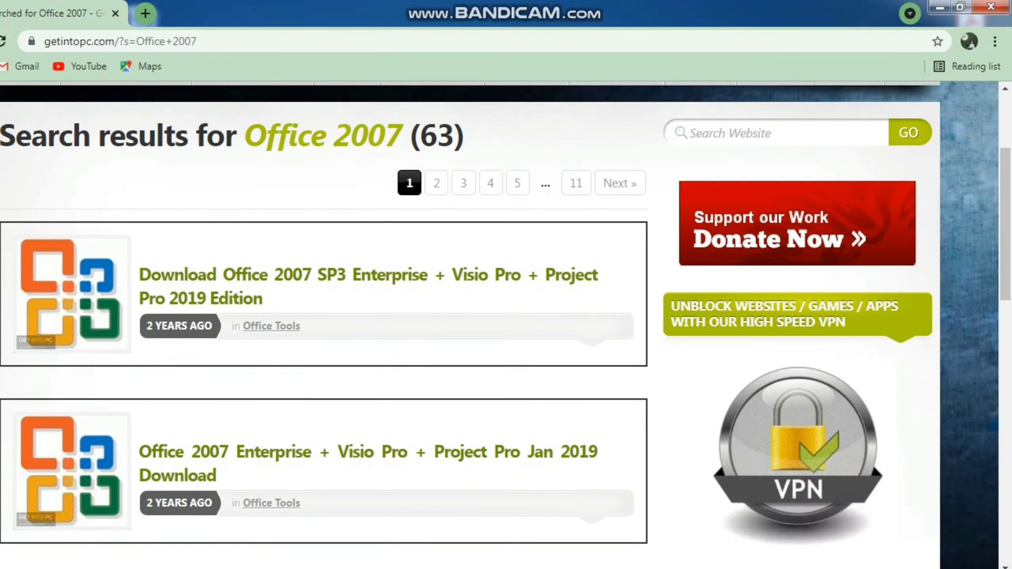
scroll(506, 325, "down", 2)
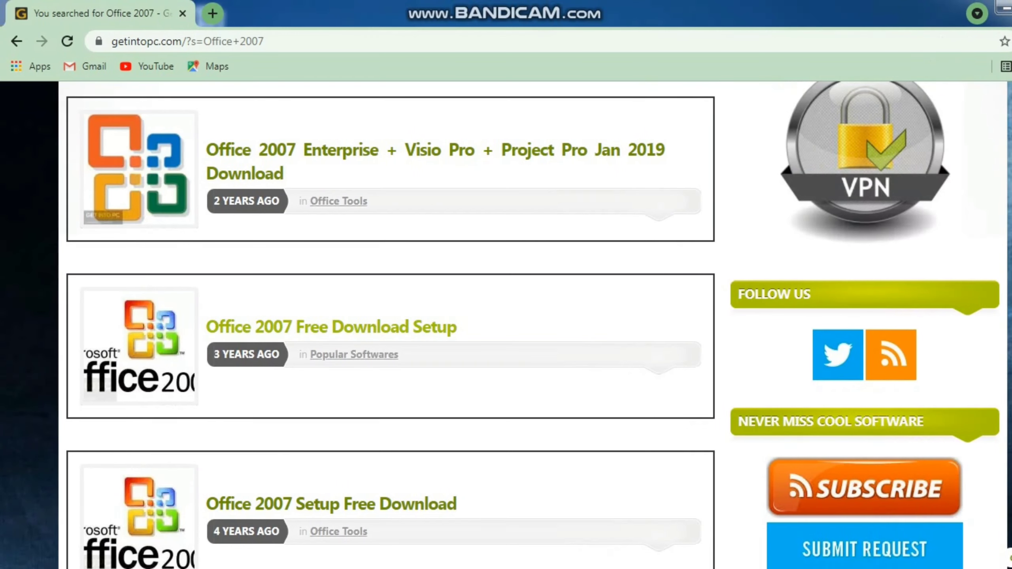
scroll(279, 327, "up", 2)
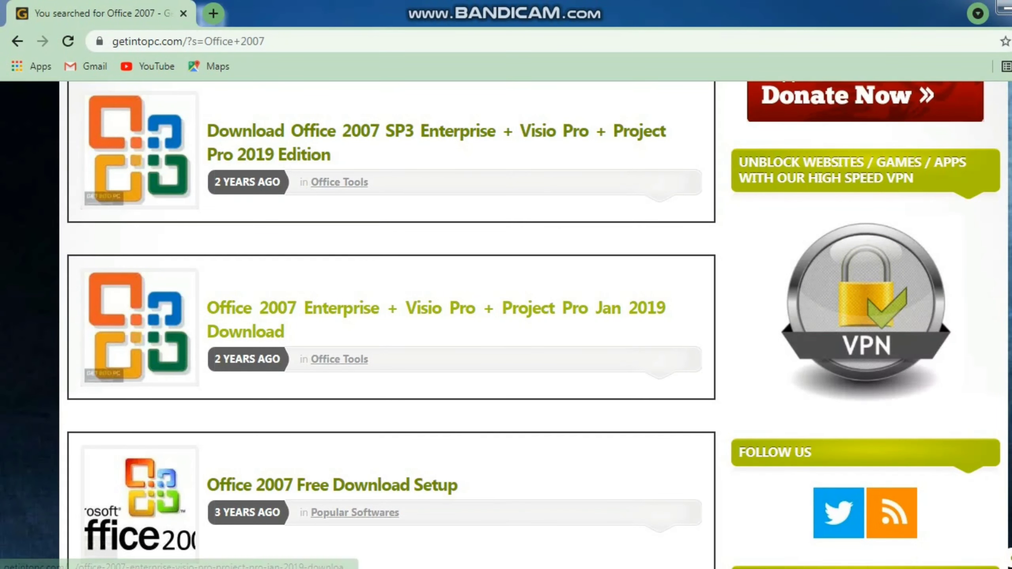
scroll(331, 478, "down", 1)
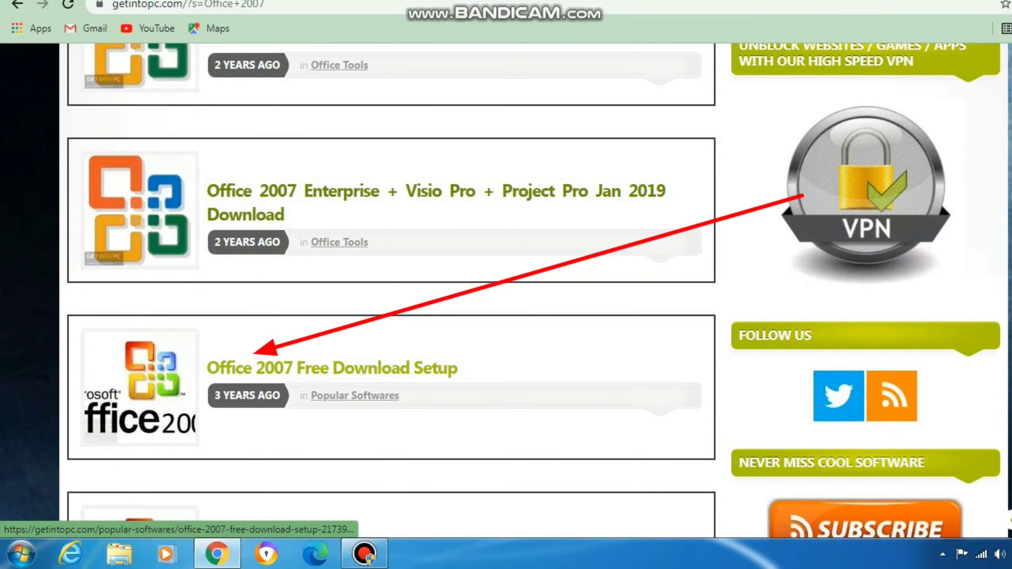
left_click(331, 366)
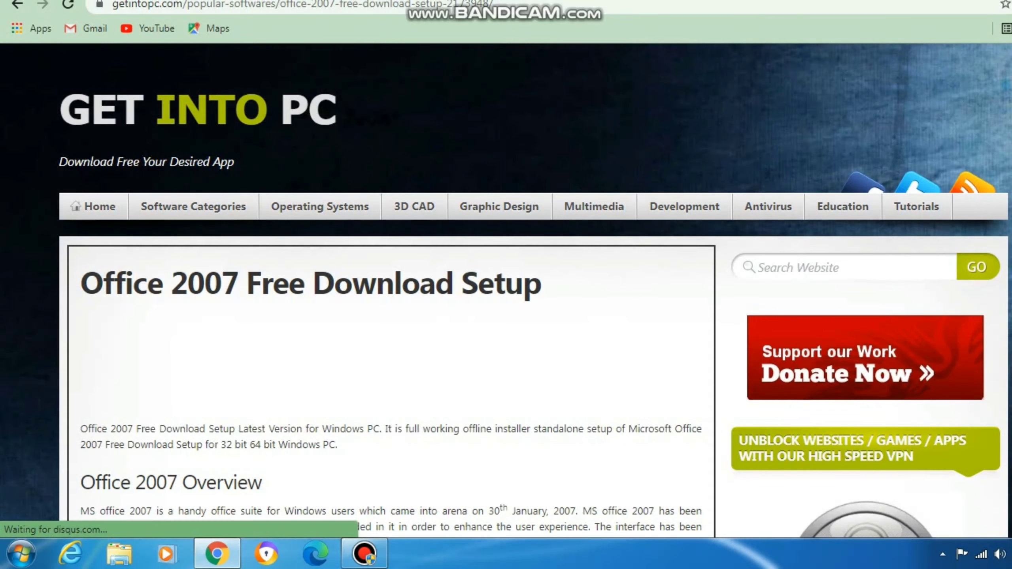
- Follow the Download link near the end of the Office 2007 Free Download Setup post
scroll(398, 291, "down", 10)
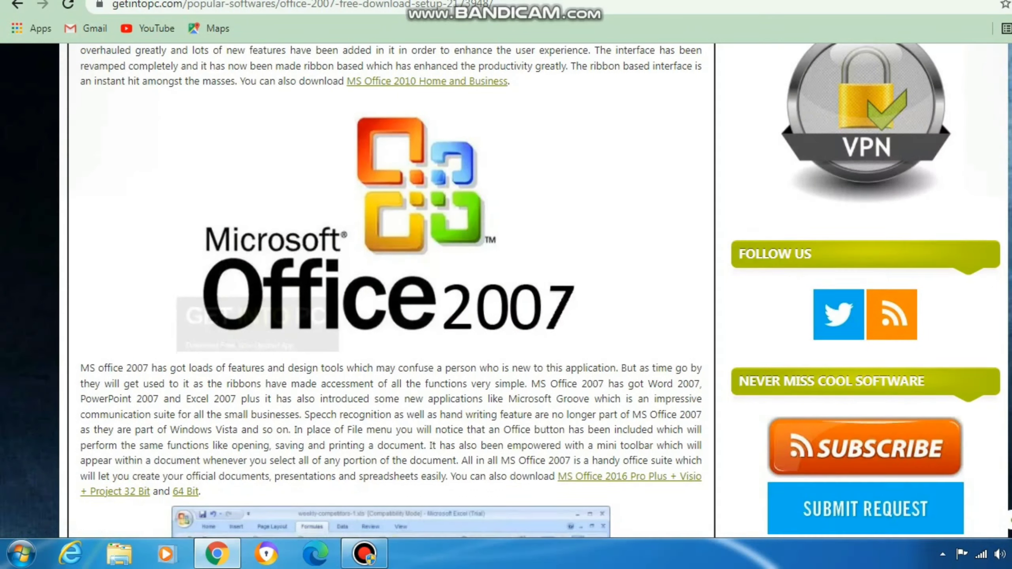
scroll(390, 291, "down", 20)
scroll(390, 291, "down", 8)
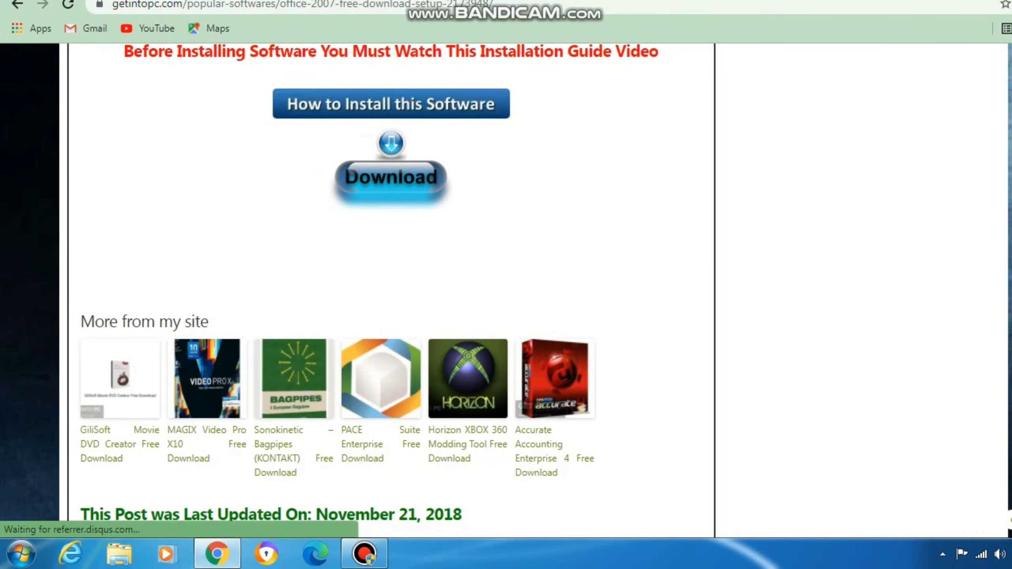
left_click(390, 177)
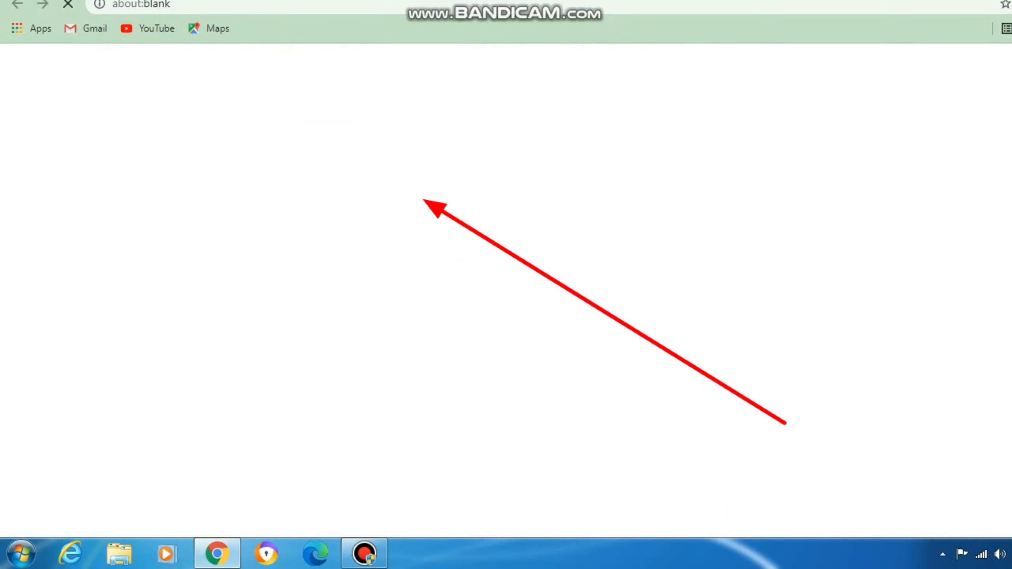
- Go down the Office 2007 product page to its download section and start downloading the ISO file
scroll(391, 291, "down", 20)
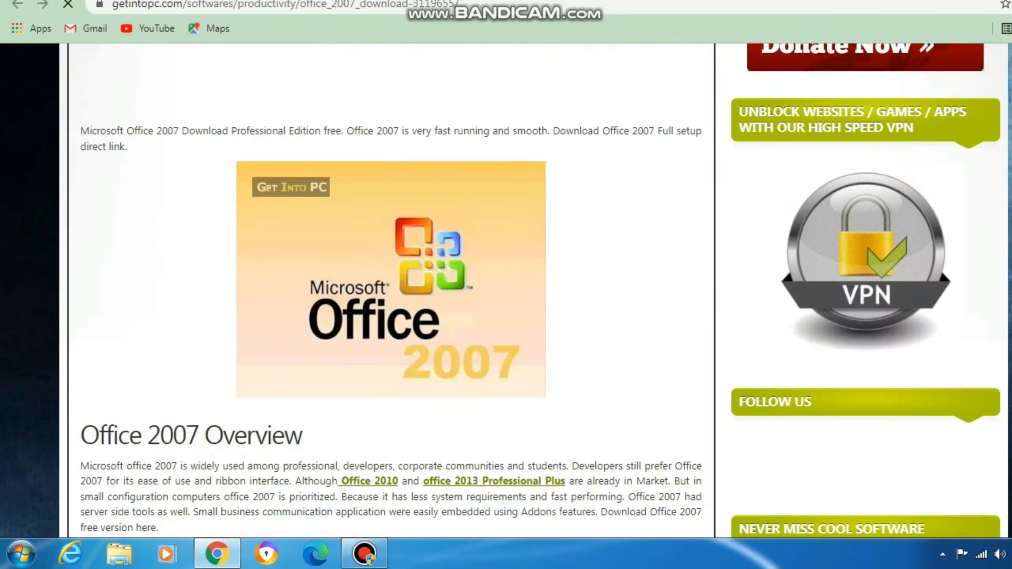
scroll(390, 291, "down", 10)
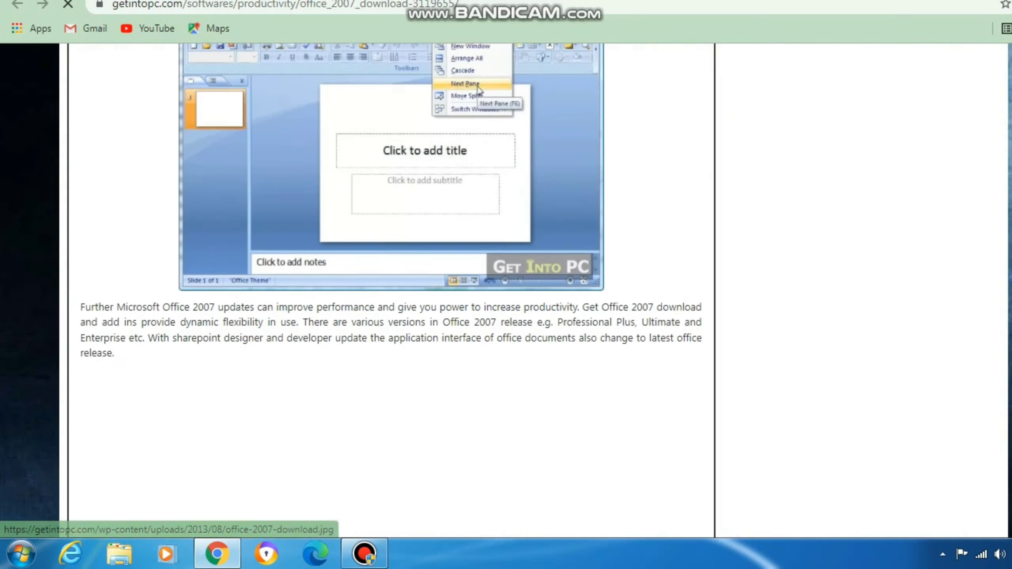
scroll(390, 290, "down", 10)
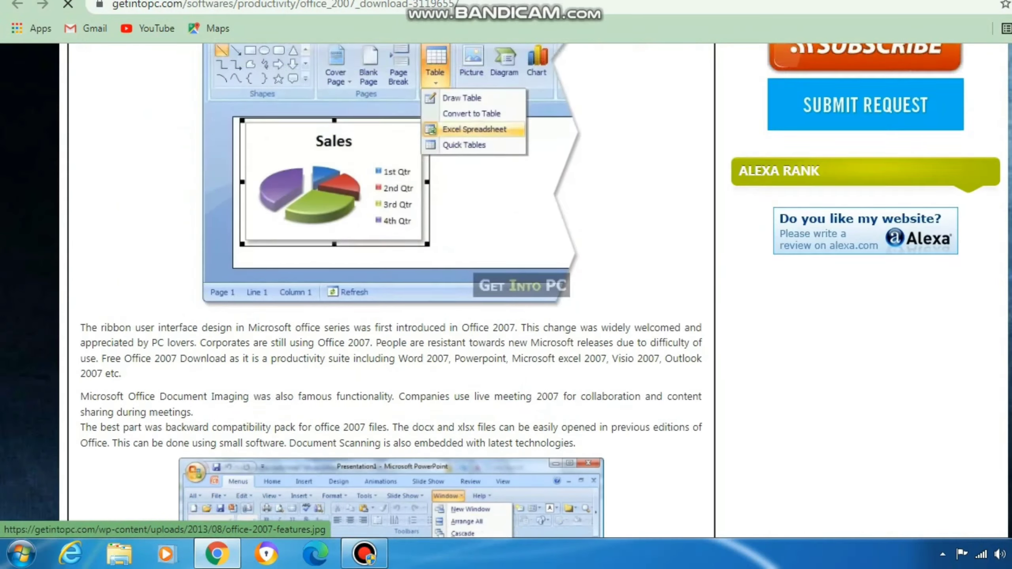
scroll(390, 291, "down", 15)
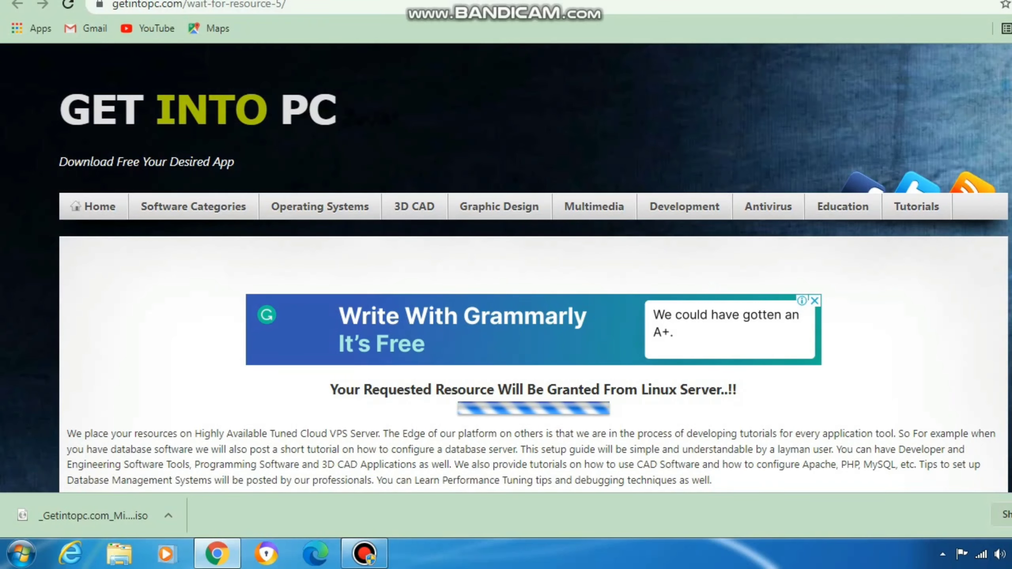
- Show the downloaded Getintopc.com Microsoft Office 2007 ISO file in its folder
scroll(534, 267, "down", 5)
scroll(534, 268, "down", 1)
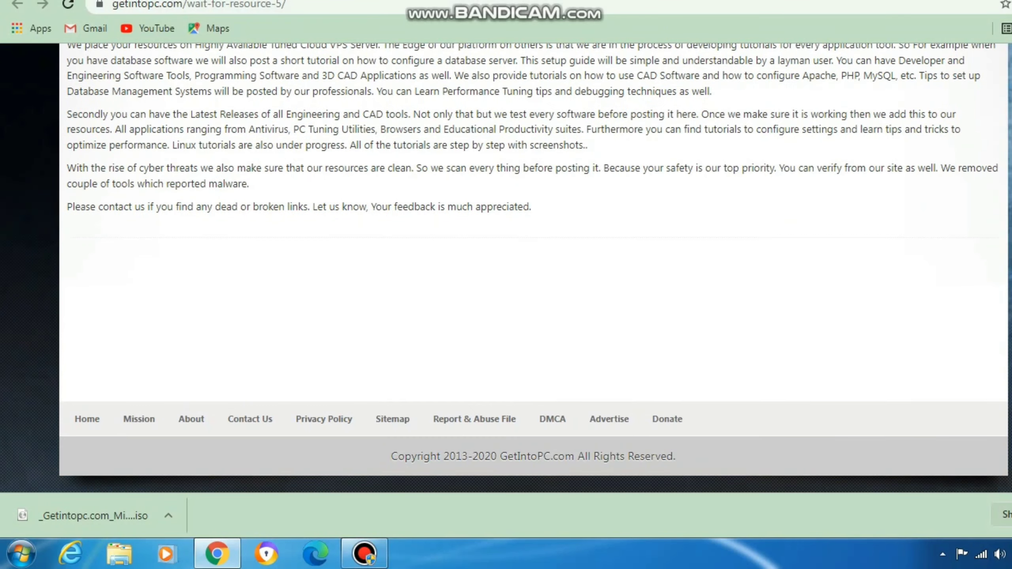
scroll(534, 267, "up", 1)
scroll(534, 267, "down", 8)
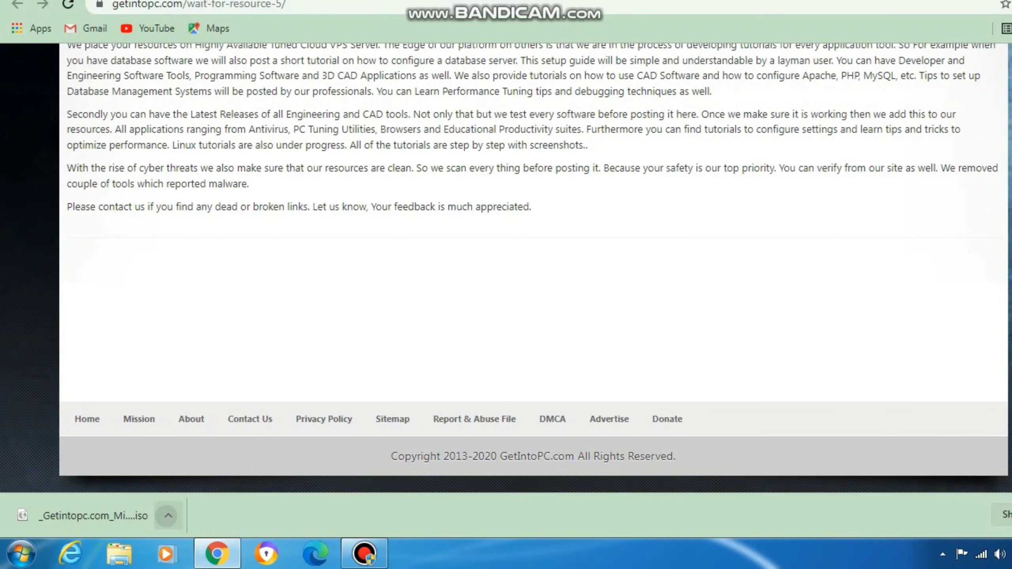
left_click(168, 515)
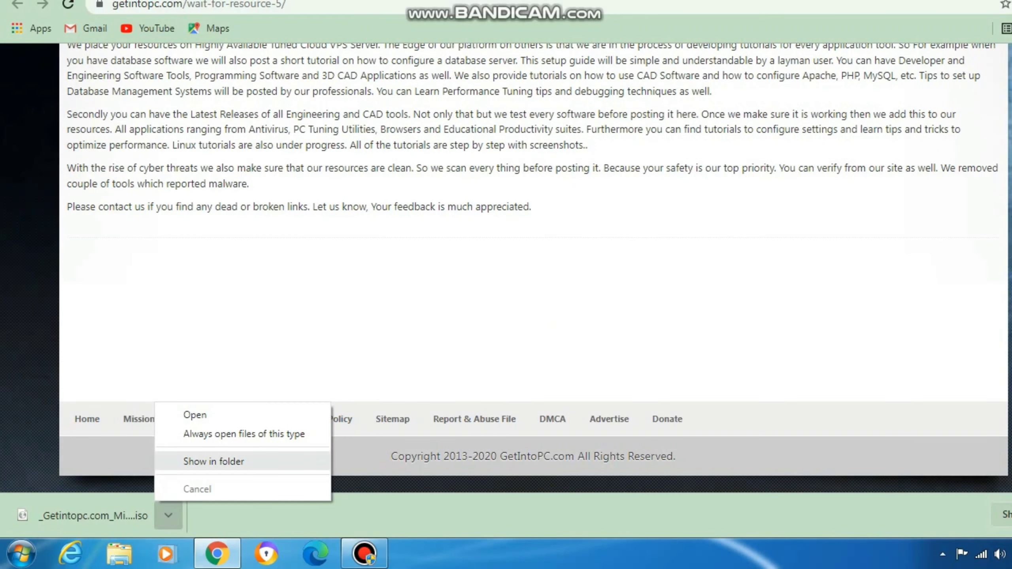
left_click(214, 461)
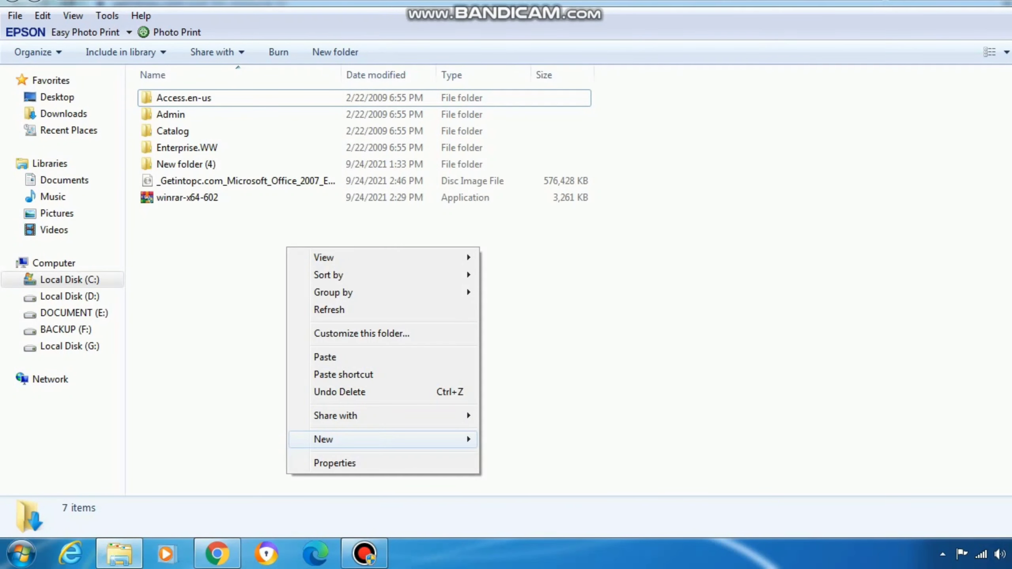
- Create a new folder in Downloads, keeping the default name New folder
mouse_move(382, 439)
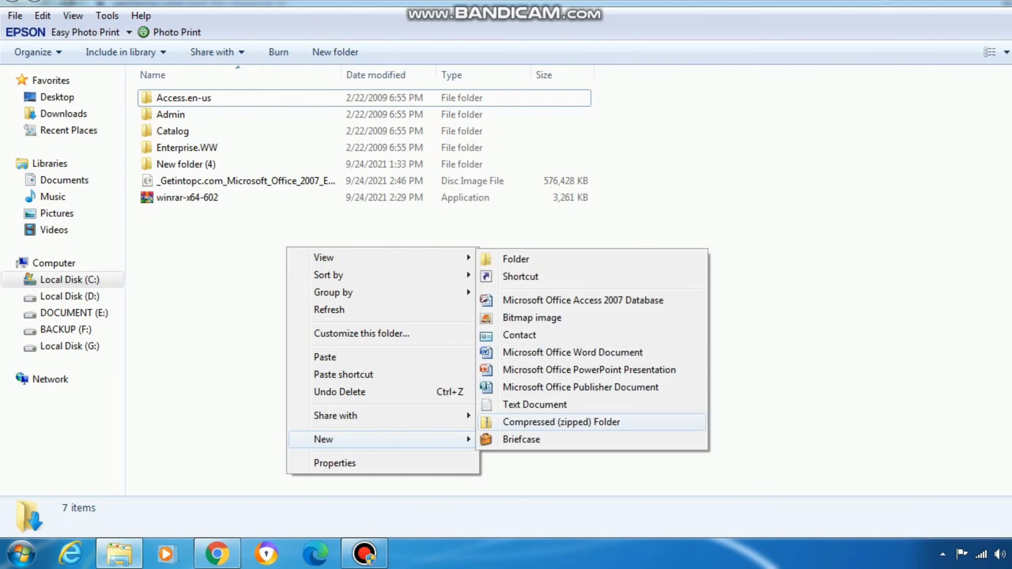
left_click(513, 260)
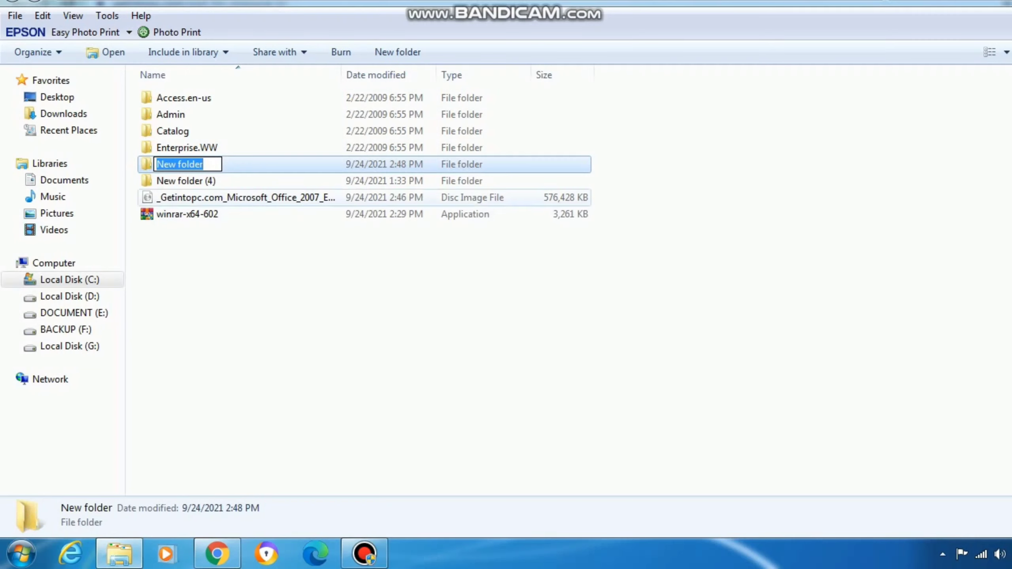
key("Return")
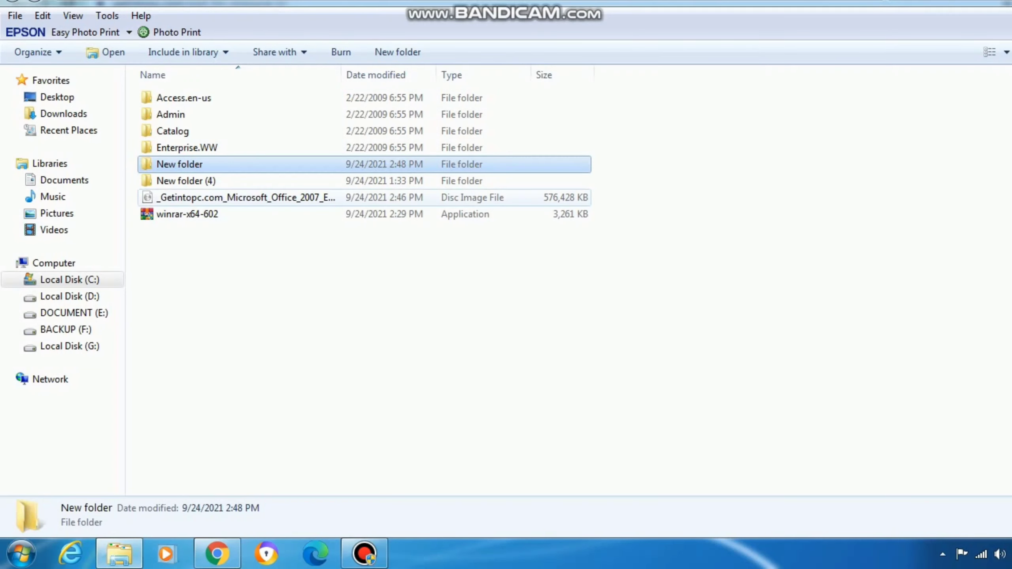
- Move the Getintopc.com Microsoft Office 2007 disc image from Downloads into the empty New folder
left_click(191, 197)
right_click(198, 198)
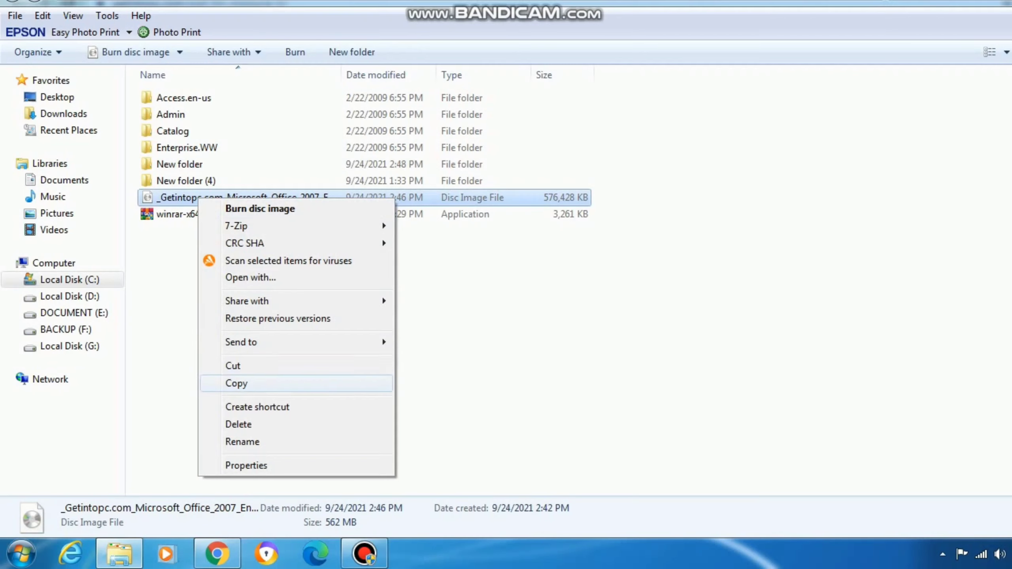
left_click(239, 366)
left_click(186, 181)
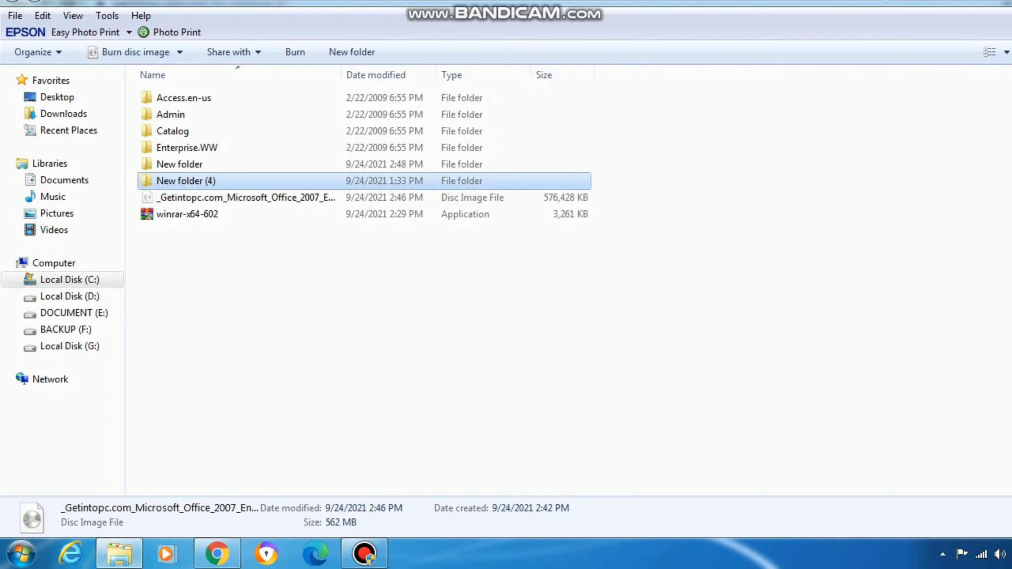
double_click(180, 164)
right_click(245, 198)
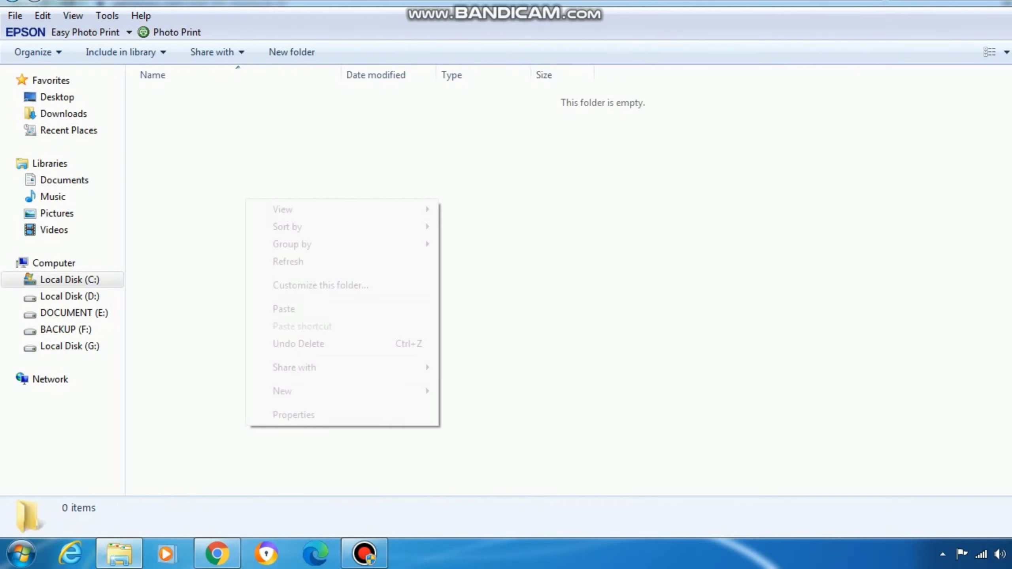
left_click(279, 310)
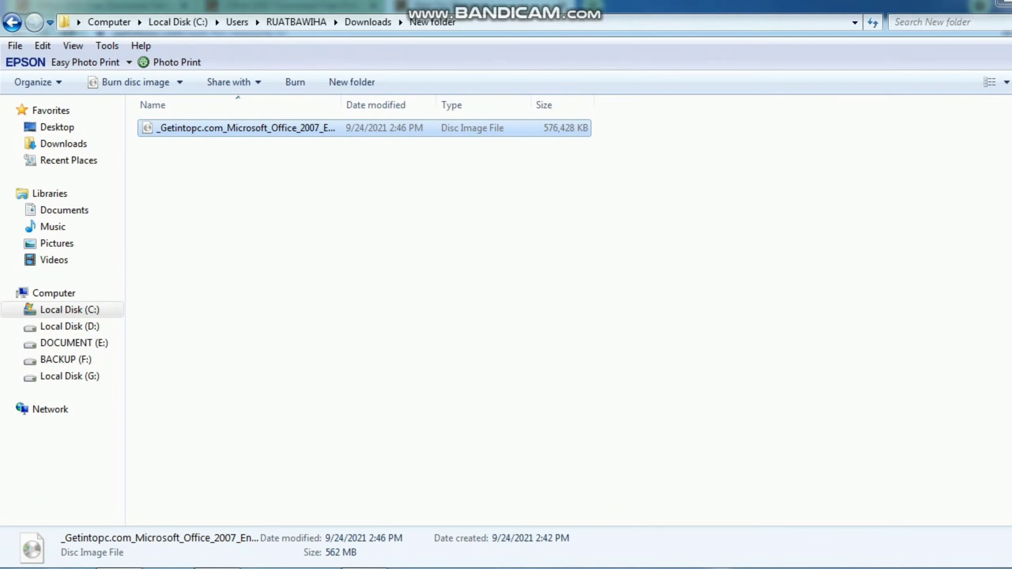
- Extract the Office 2007 disc image with 7-Zip directly into New folder and refresh the folder's contents
right_click(272, 98)
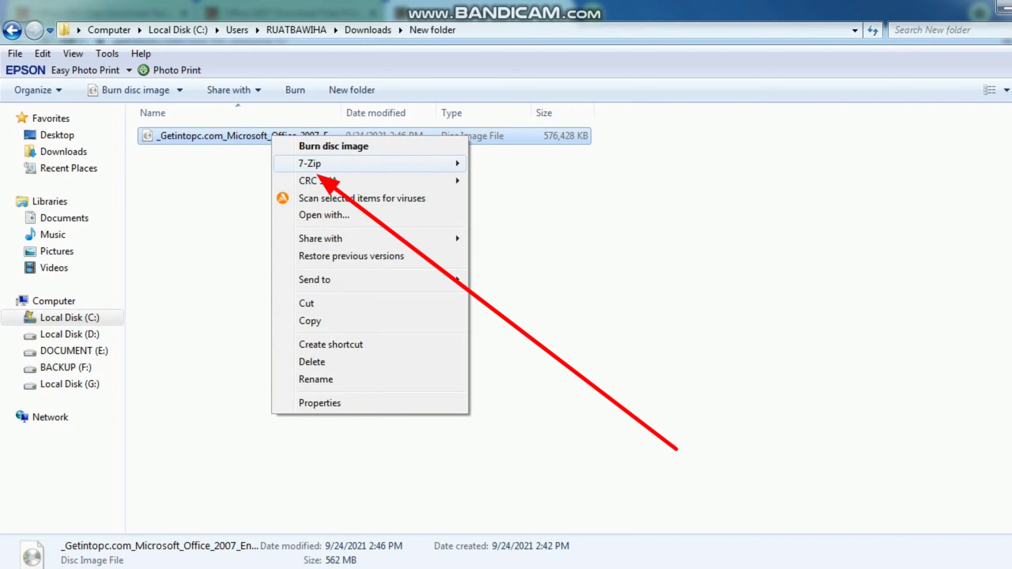
mouse_move(309, 164)
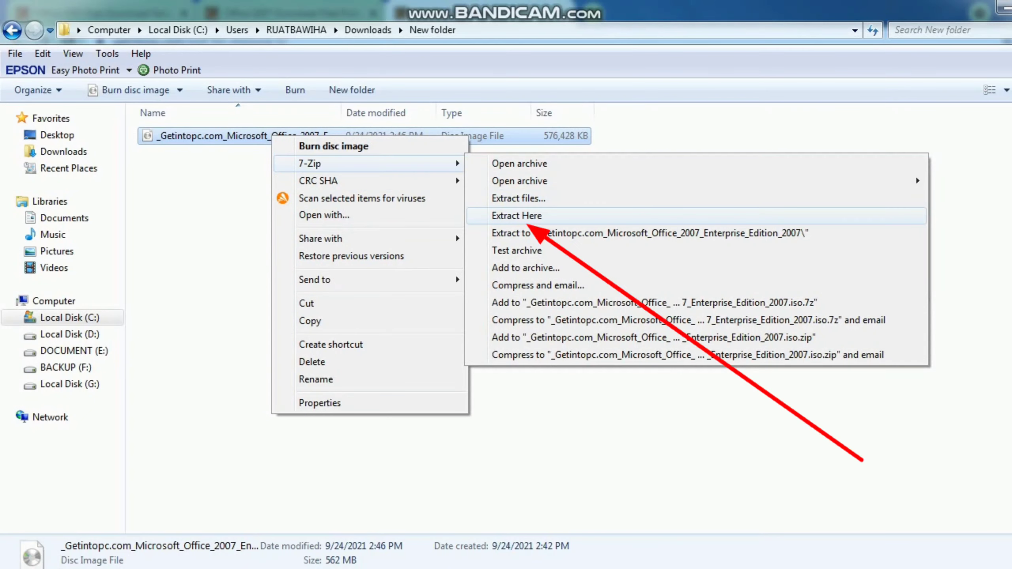
left_click(516, 216)
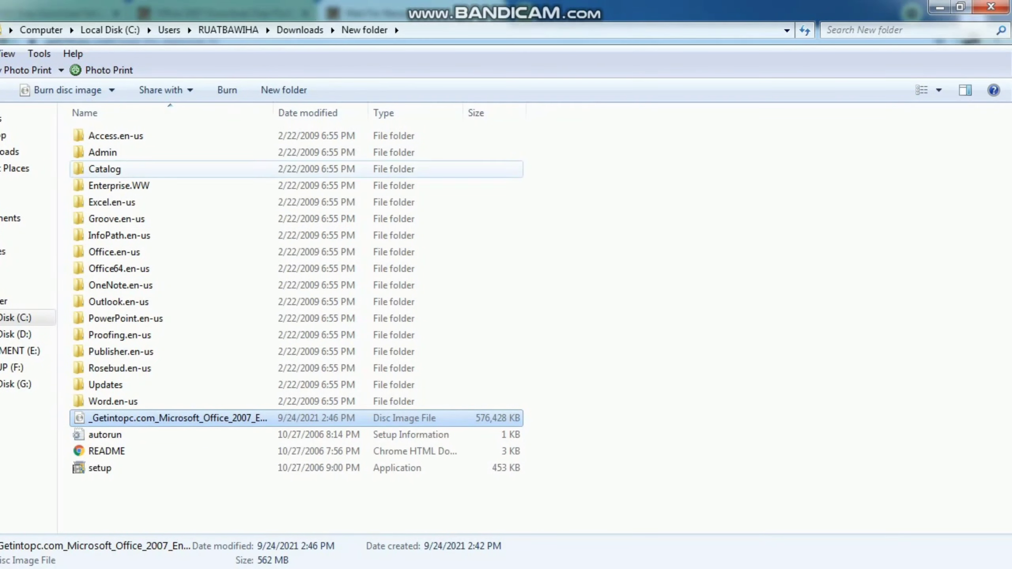
right_click(564, 235)
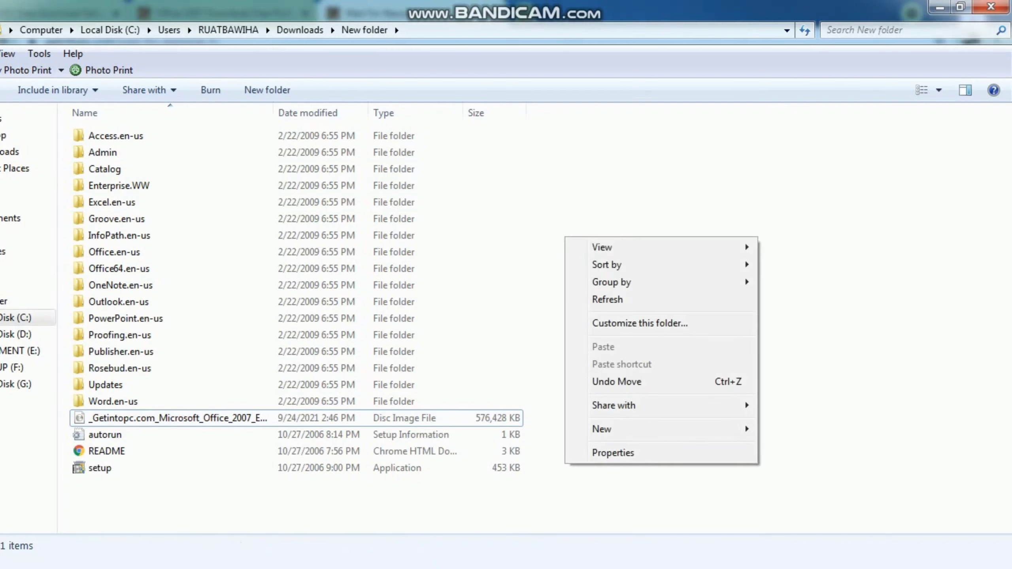
left_click(607, 299)
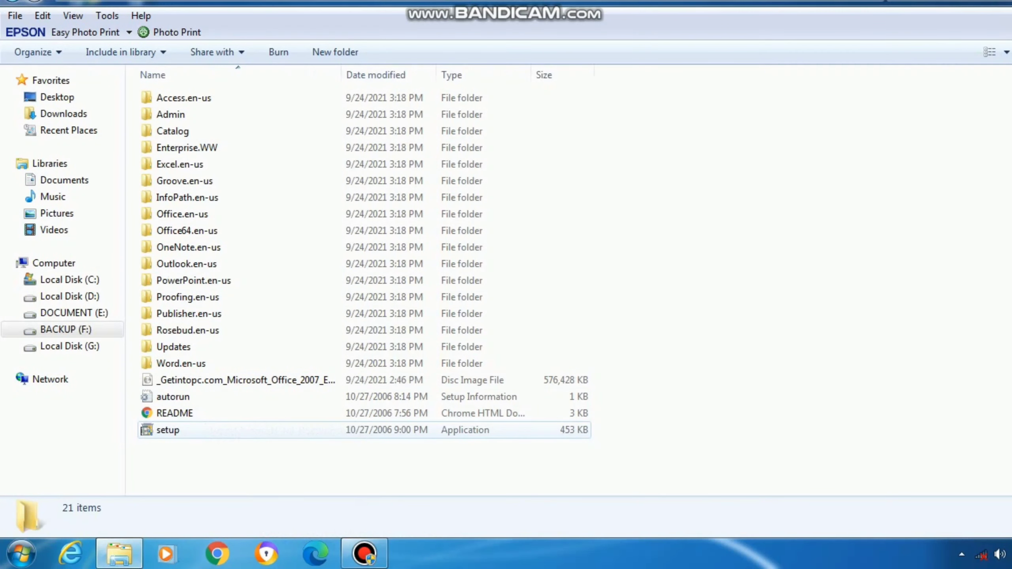
- Select the setup application among the extracted Office 2007 files
left_click(167, 430)
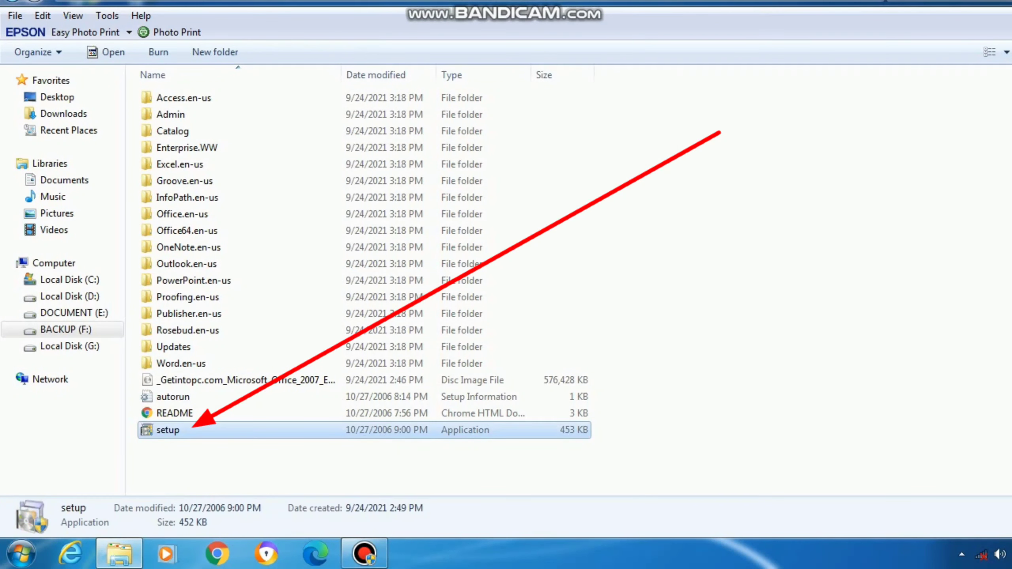